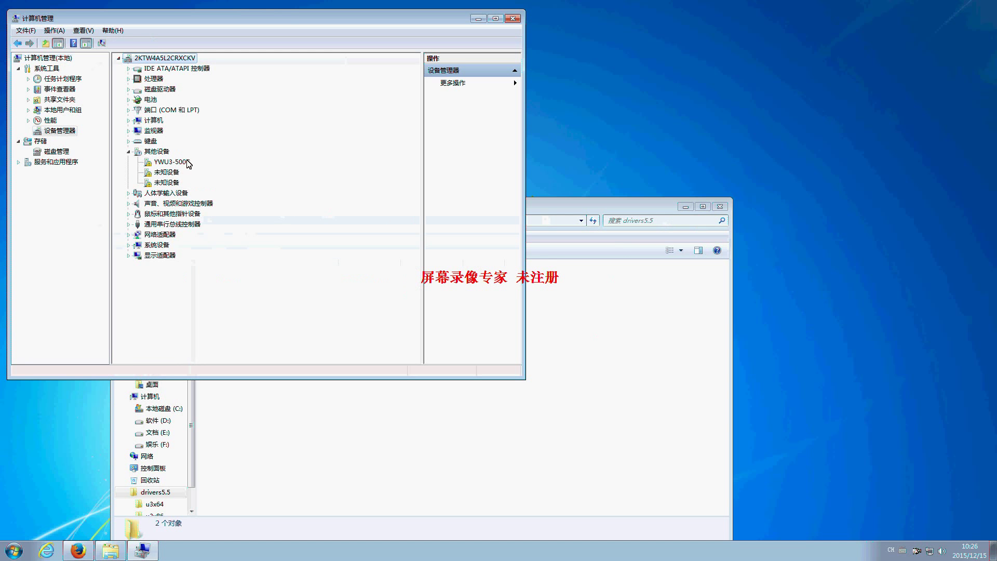
Start a manual driver update for the YWU3-500C device and choose the desktop folder drivers5.5\u3x64 as the driver source
right_click(174, 163)
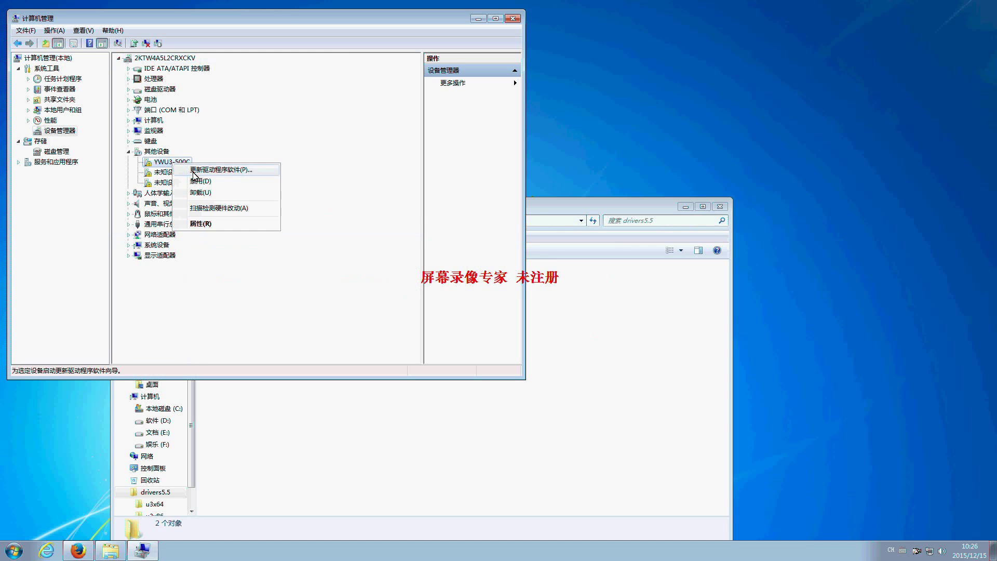
click(199, 171)
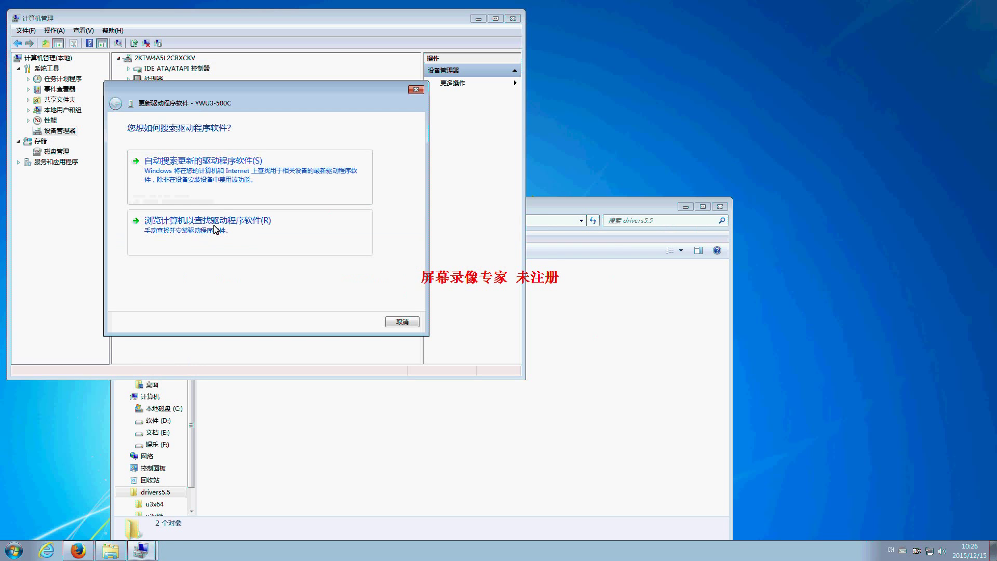
click(215, 229)
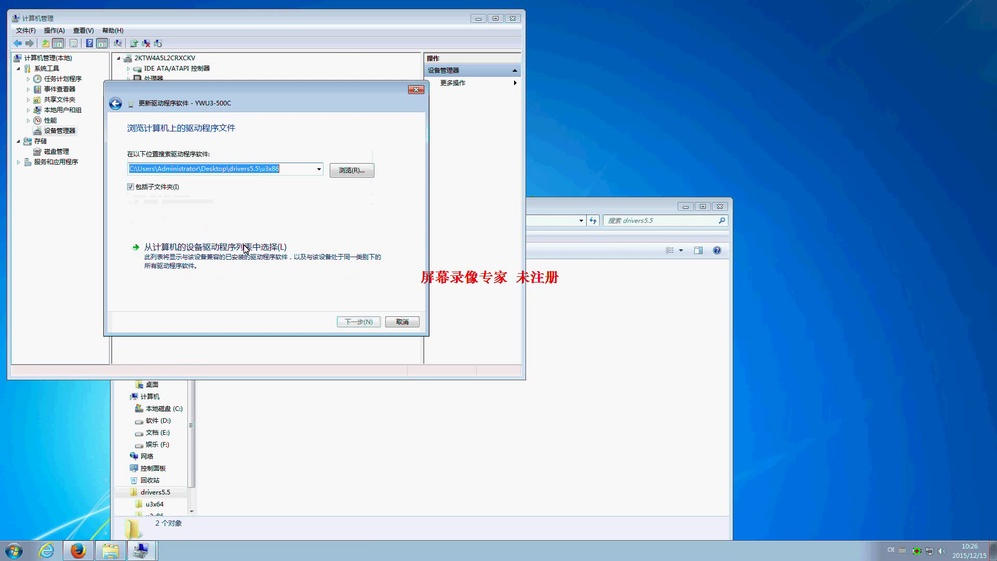
click(347, 173)
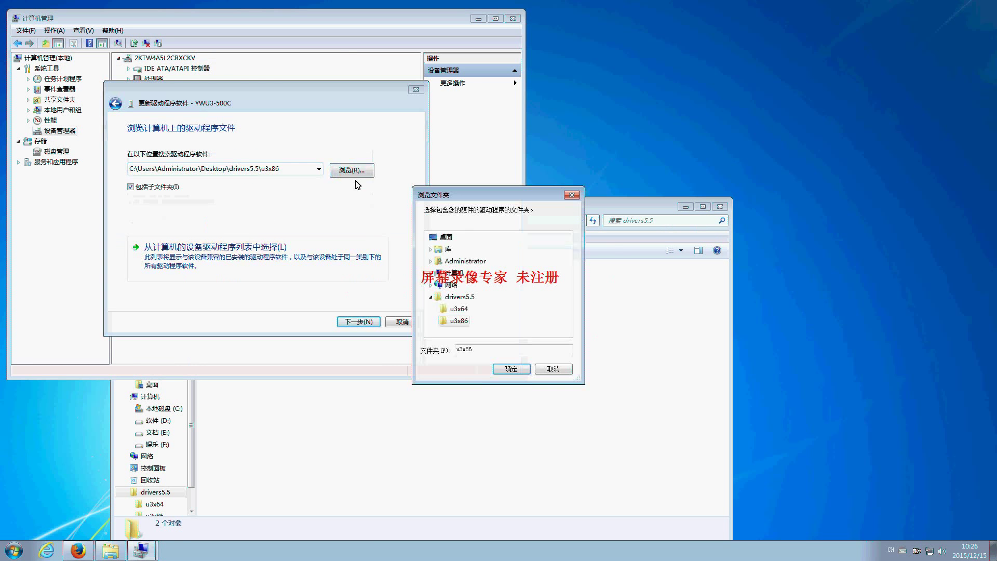
click(457, 308)
click(512, 370)
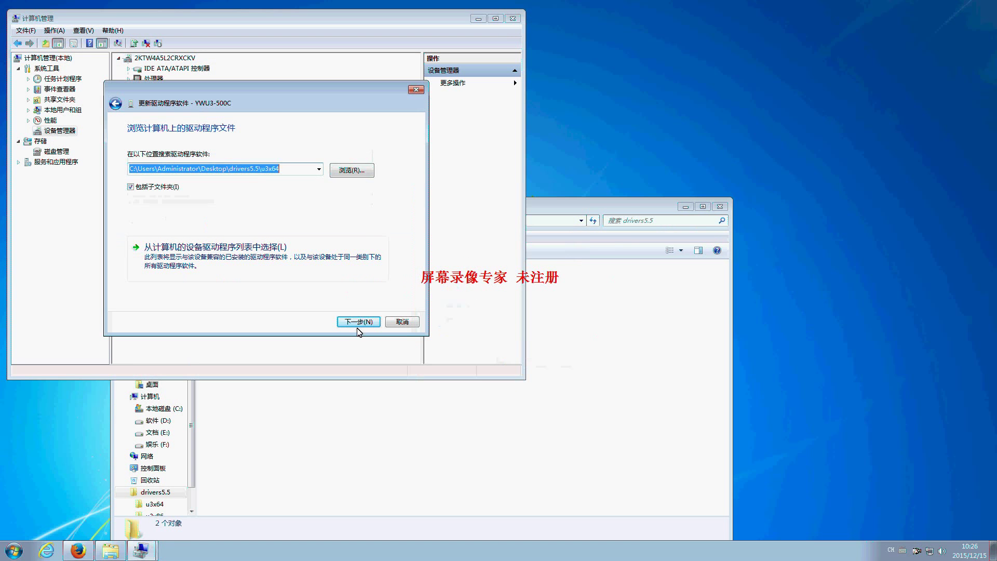
Install the camera driver from the chosen folder, allow the eRaySecure device software, and close the finished update wizard
click(369, 321)
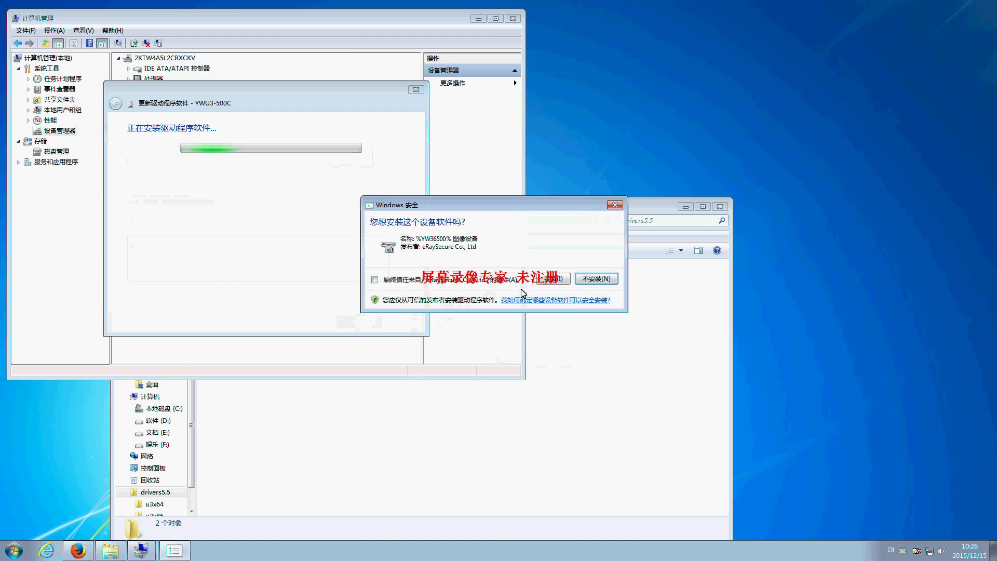
click(554, 280)
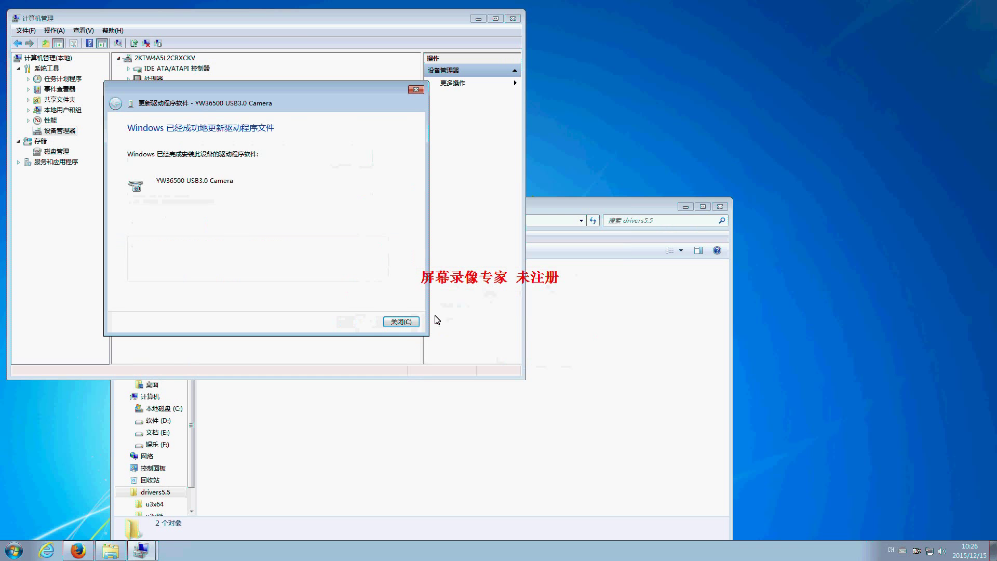
click(402, 321)
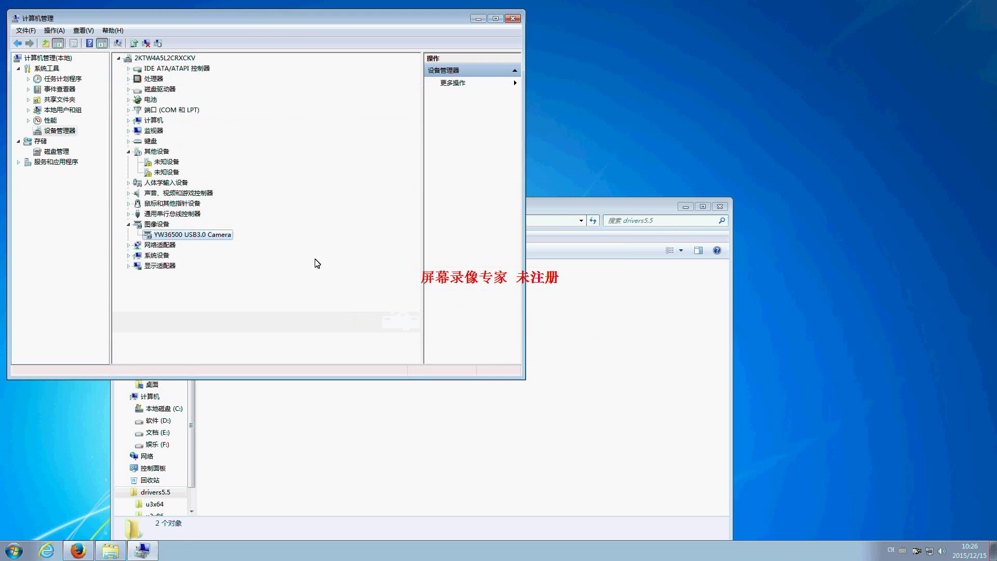
Rearrange the Computer Management window and the drivers5.5 folder window so that both are accessible on the desktop
drag(381, 17, 604, 45)
click(196, 207)
drag(370, 212, 261, 211)
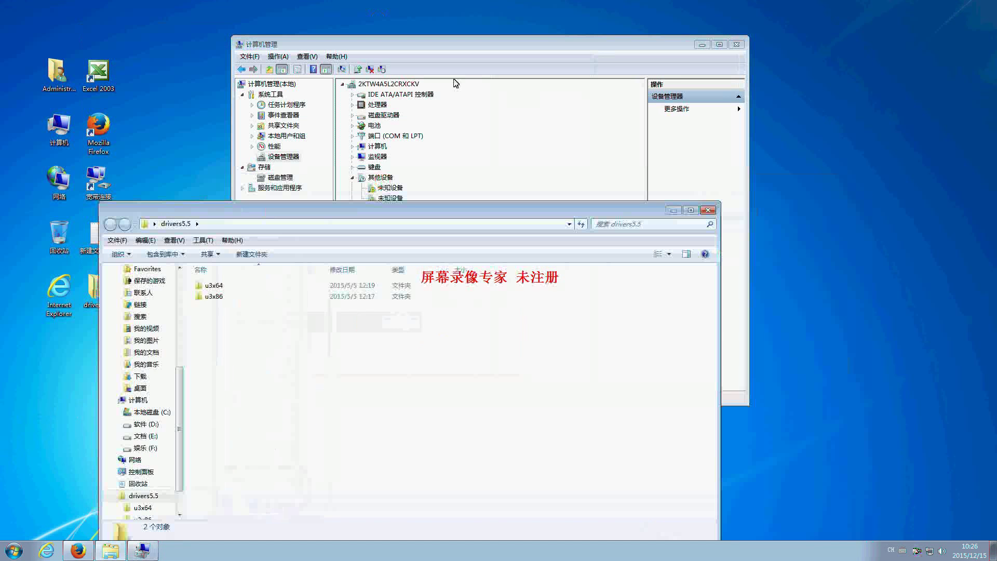
click(461, 49)
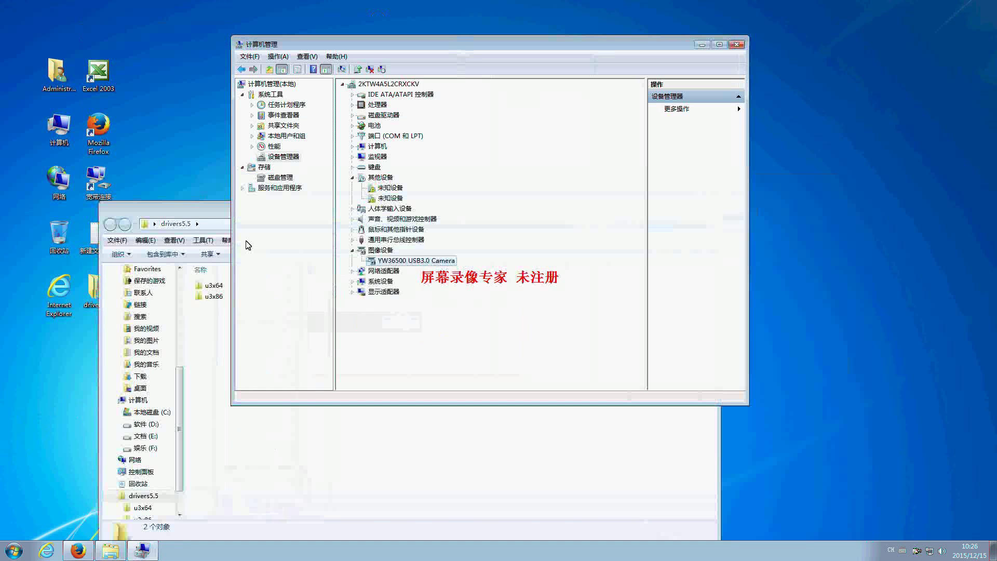
drag(214, 210, 358, 192)
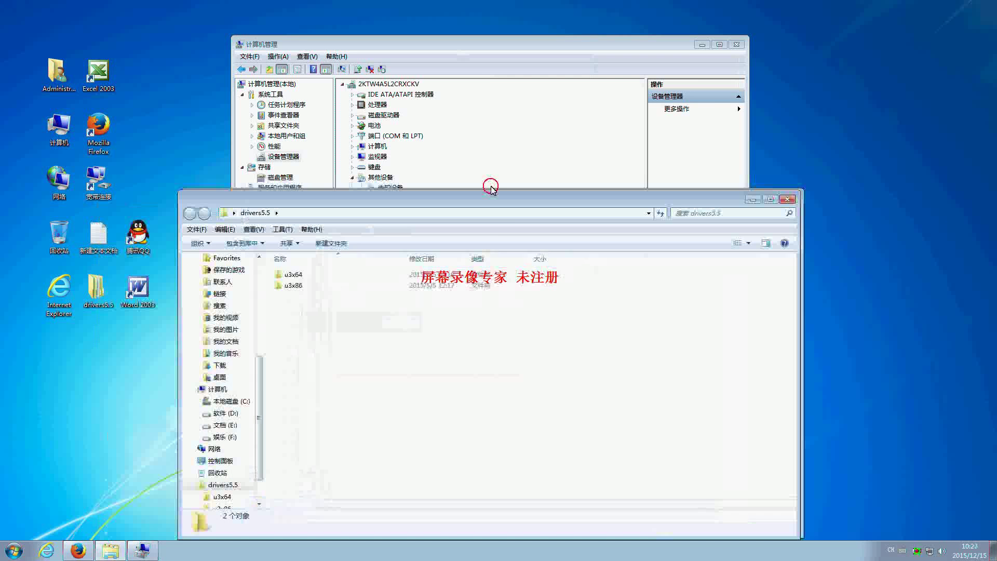
drag(491, 188, 469, 199)
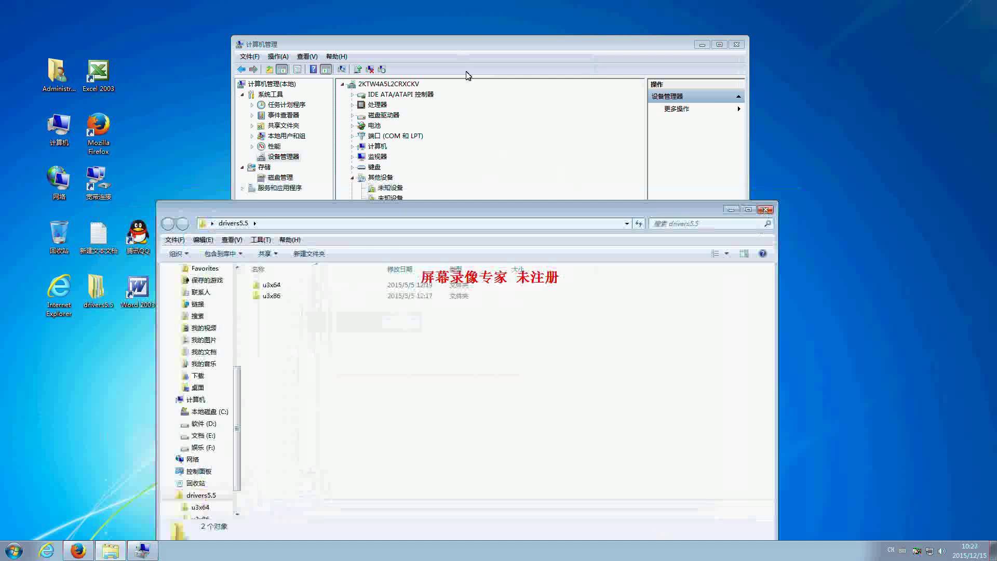
Open the properties of the YW36500 USB3.0 Camera in Device Manager to check its device status
click(476, 47)
double_click(413, 264)
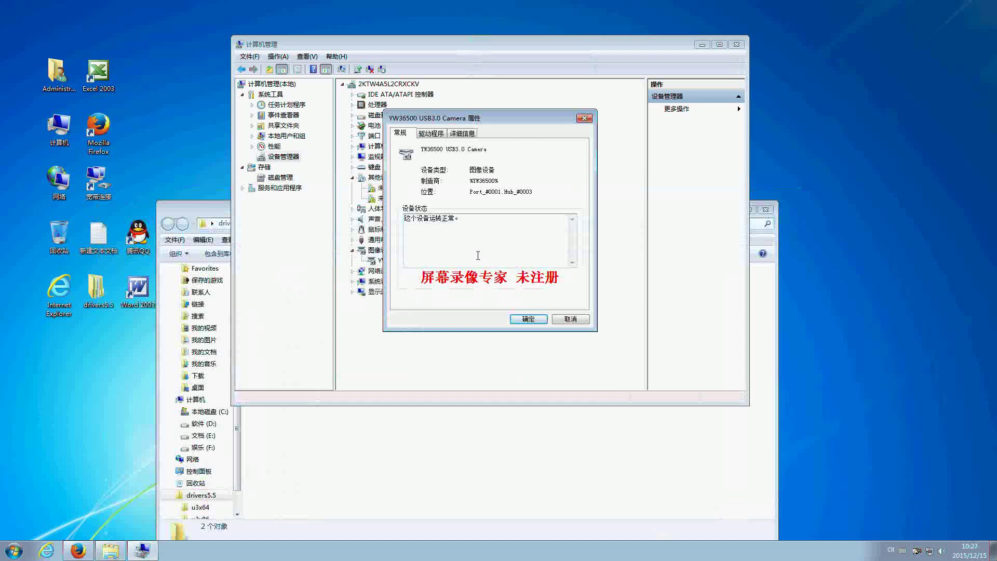
Browse to the removable disk (G:), locate the S-EYE_Setup-1.2.4.128 installer and launch it
click(206, 210)
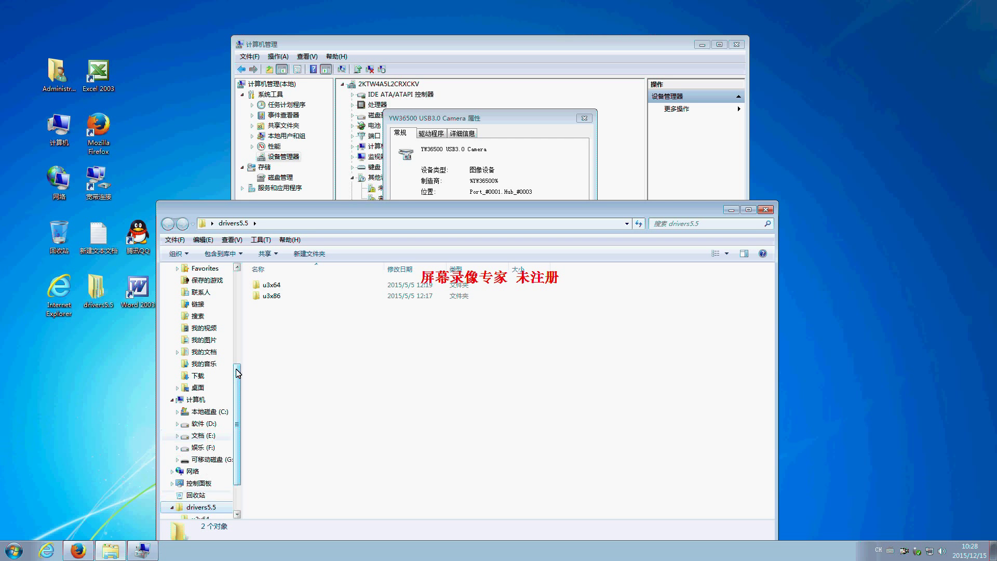
double_click(70, 135)
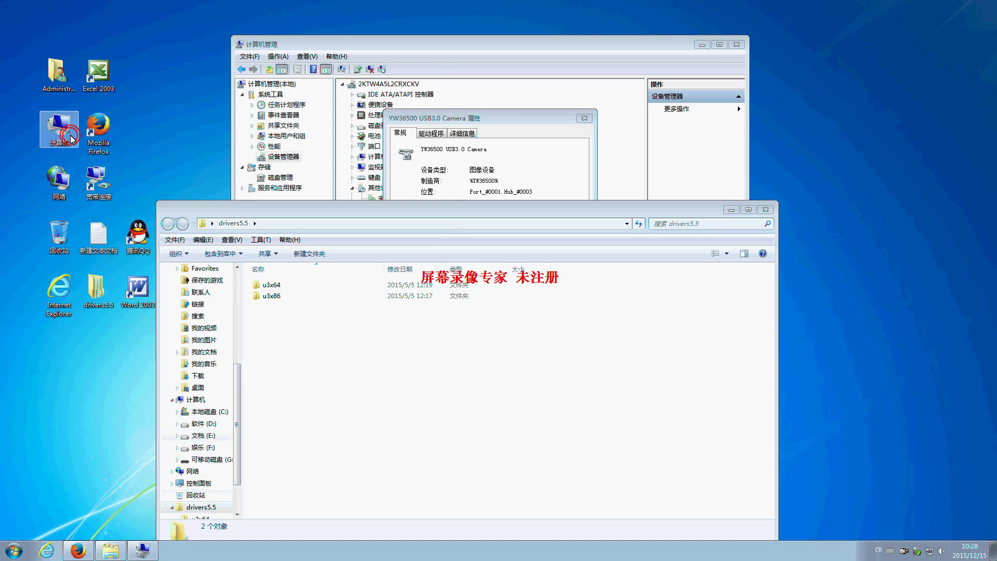
double_click(350, 175)
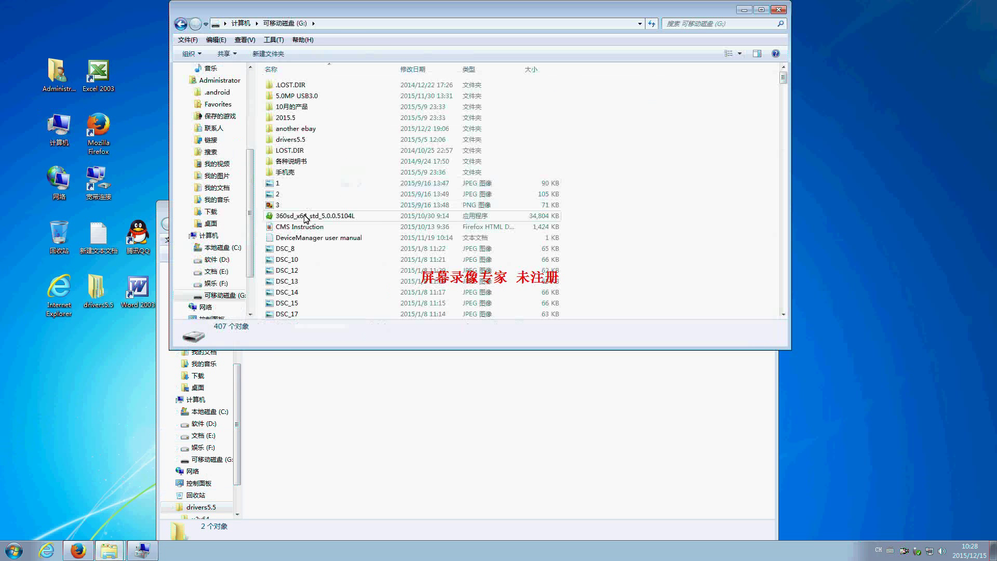
drag(784, 79, 639, 340)
click(294, 270)
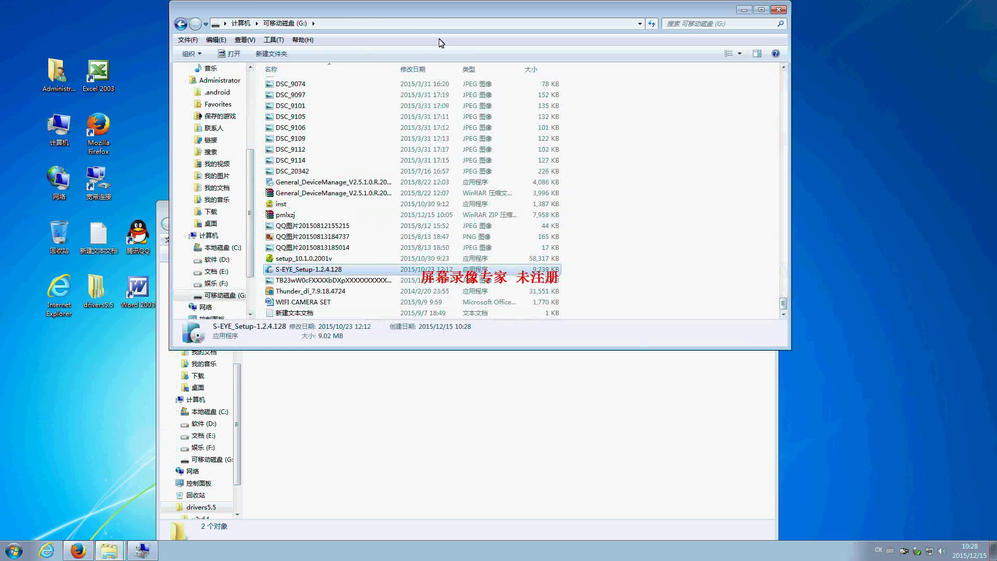
drag(441, 9, 653, 29)
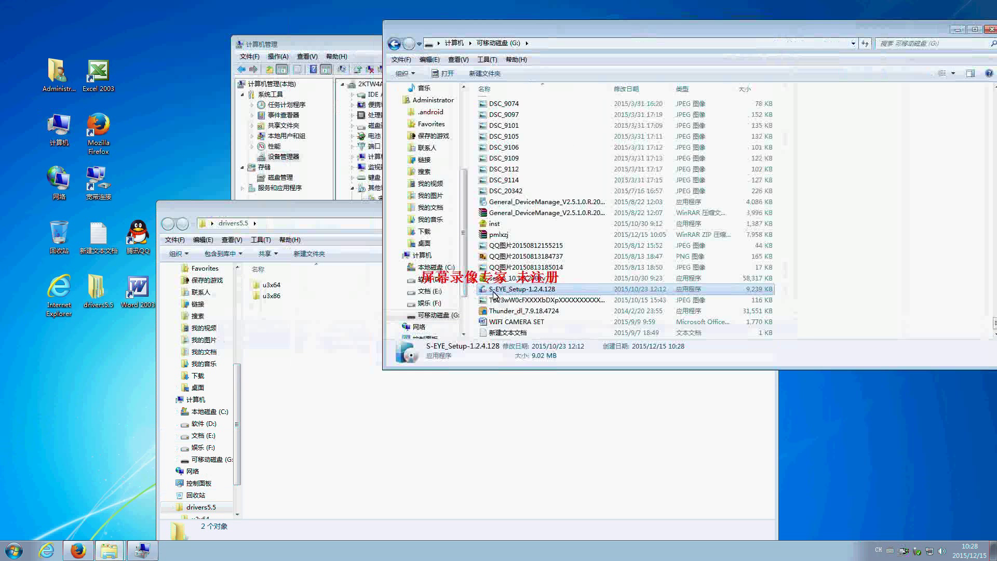
double_click(496, 288)
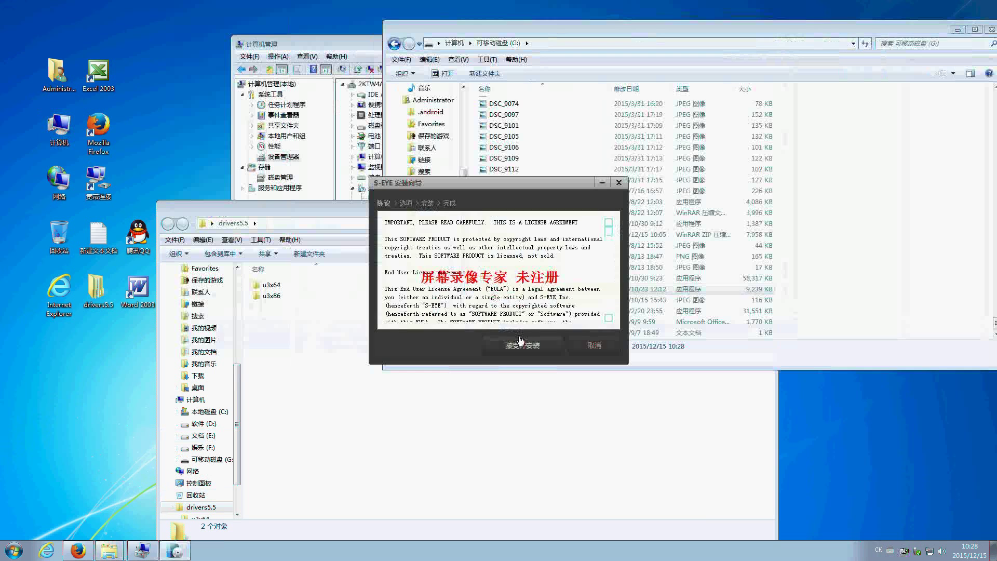
Accept the S-EYE licence agreement, install to the default folder with the preset shortcut options, and finish the setup wizard
click(524, 350)
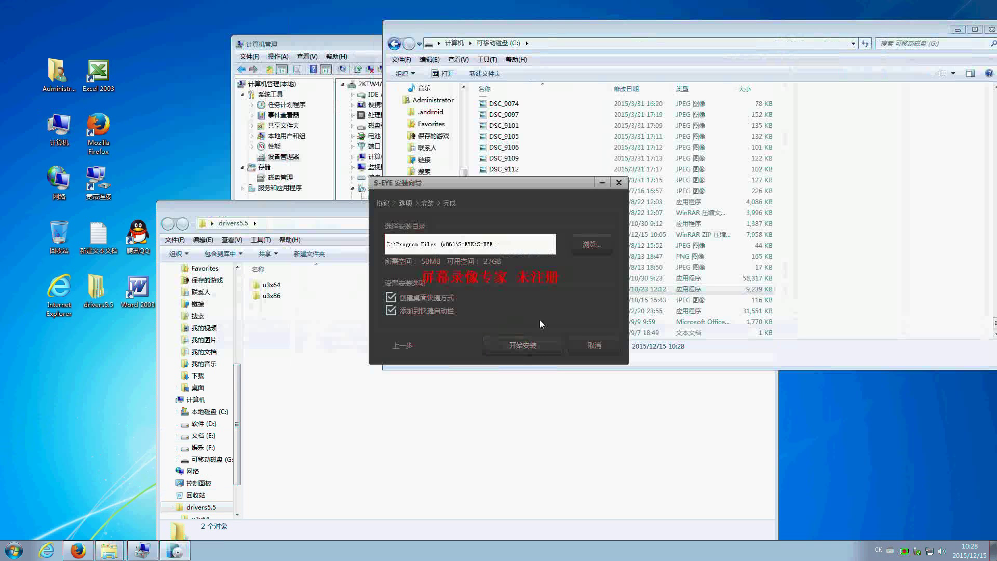
click(522, 346)
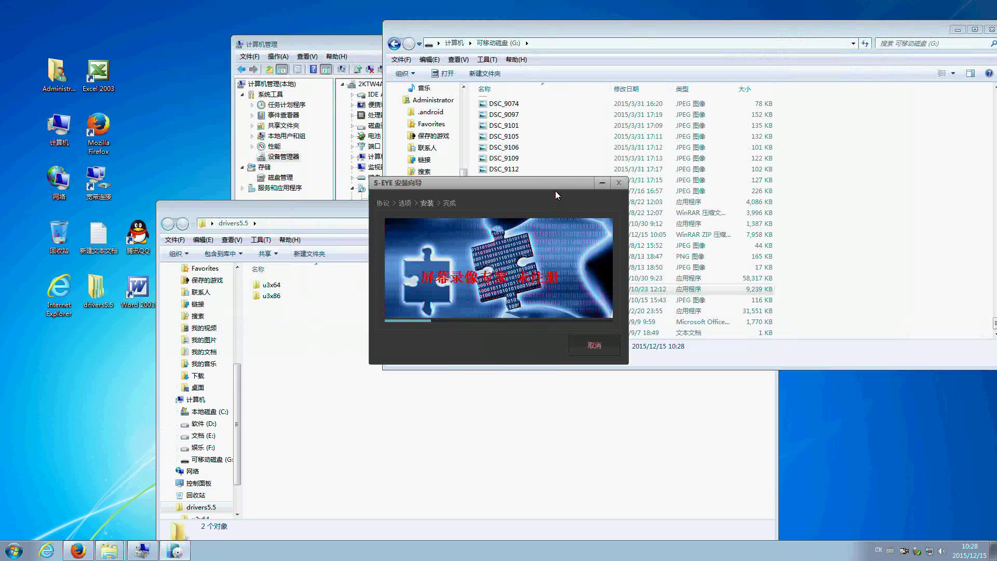
drag(553, 185, 472, 195)
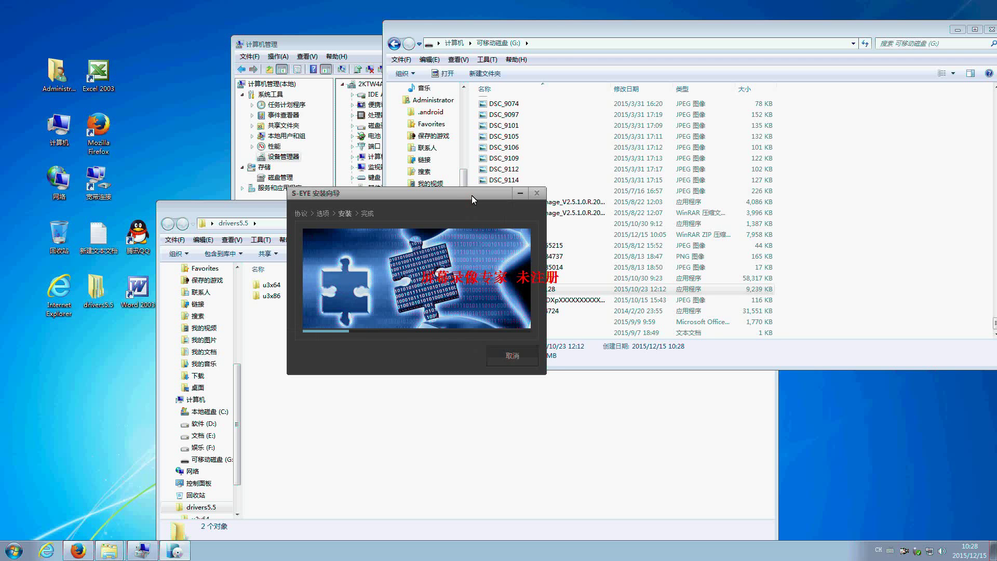
drag(453, 195, 475, 182)
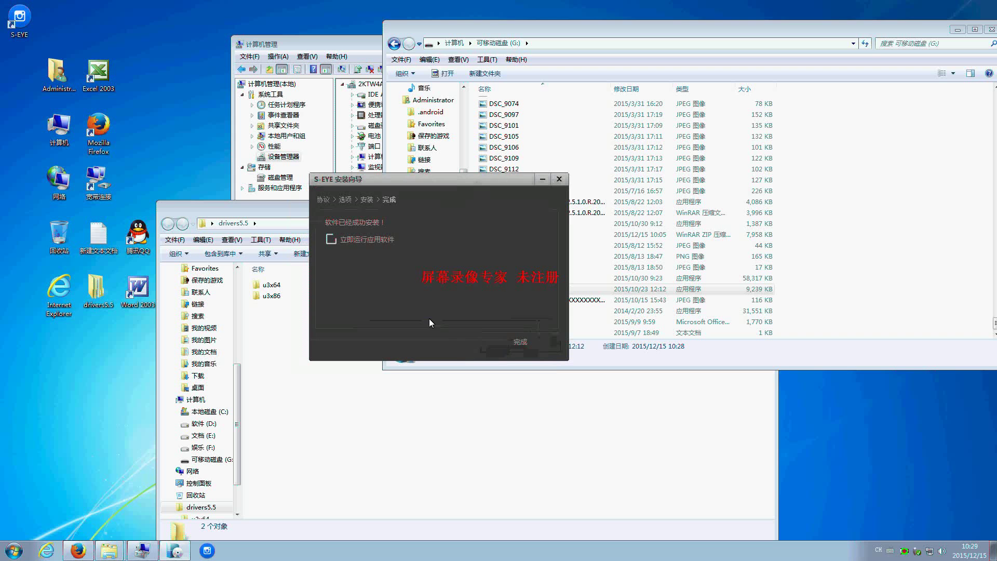
click(520, 343)
Launch S-EYE from the desktop and switch its interface language to English
click(20, 21)
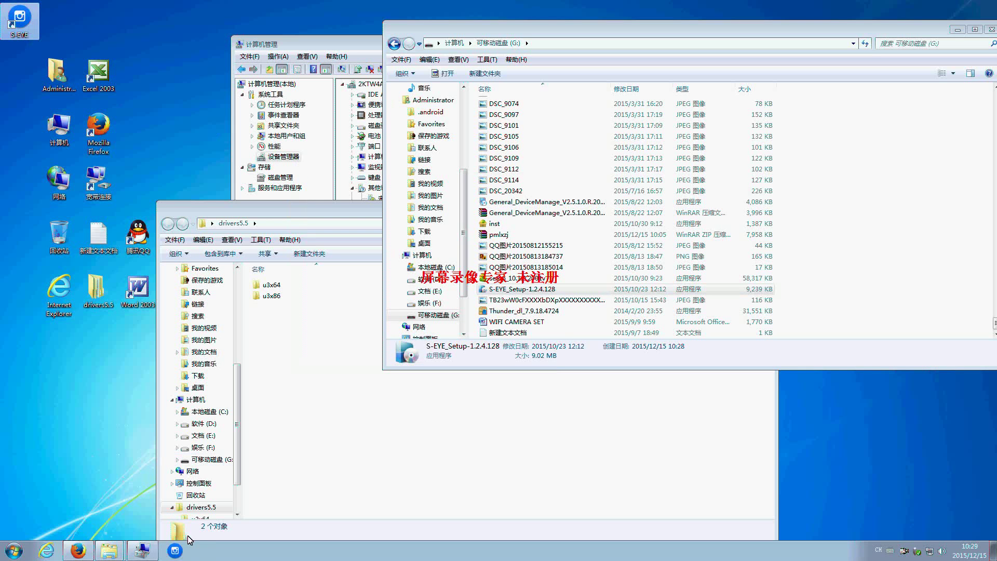
double_click(21, 30)
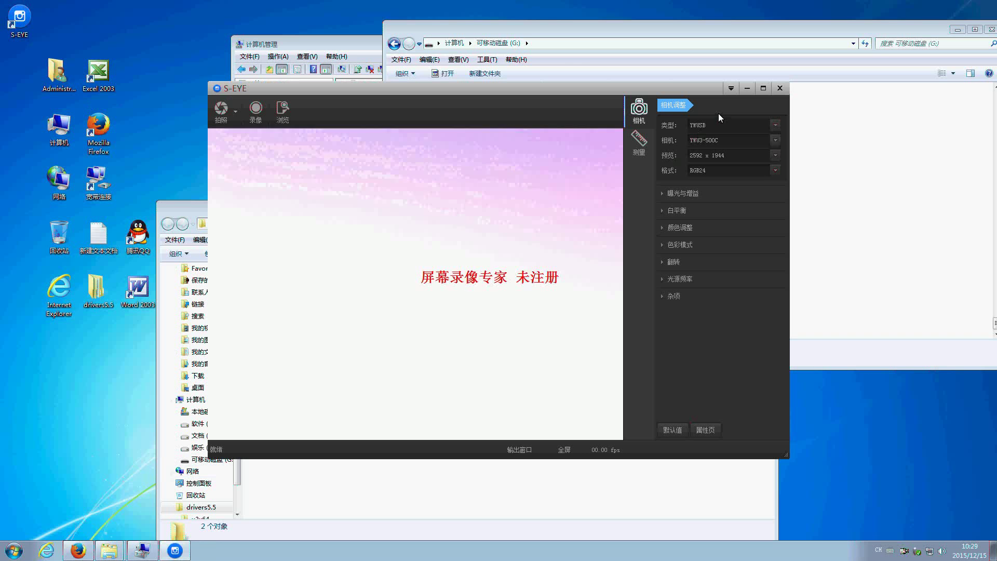
click(731, 88)
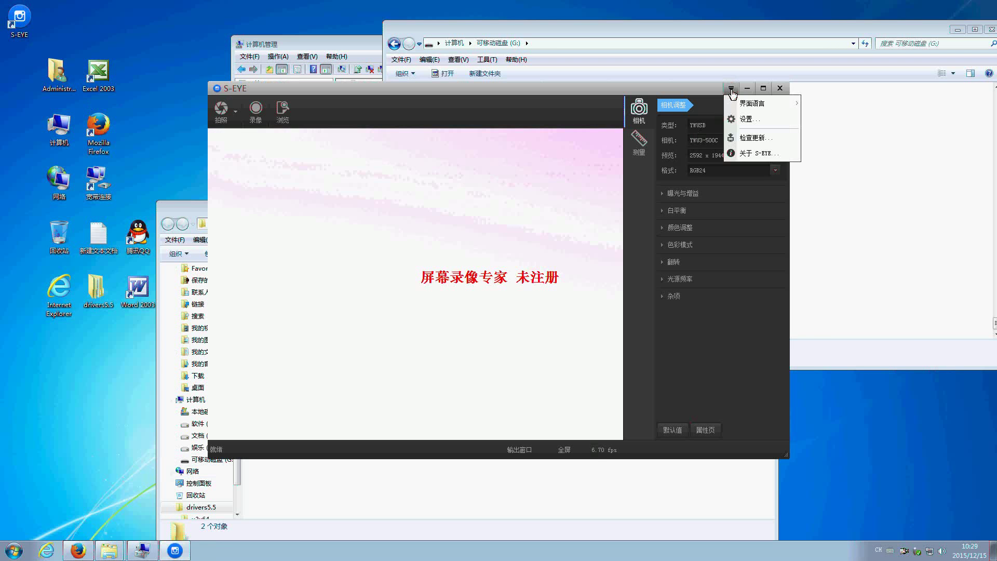
mouse_move(752, 103)
click(825, 104)
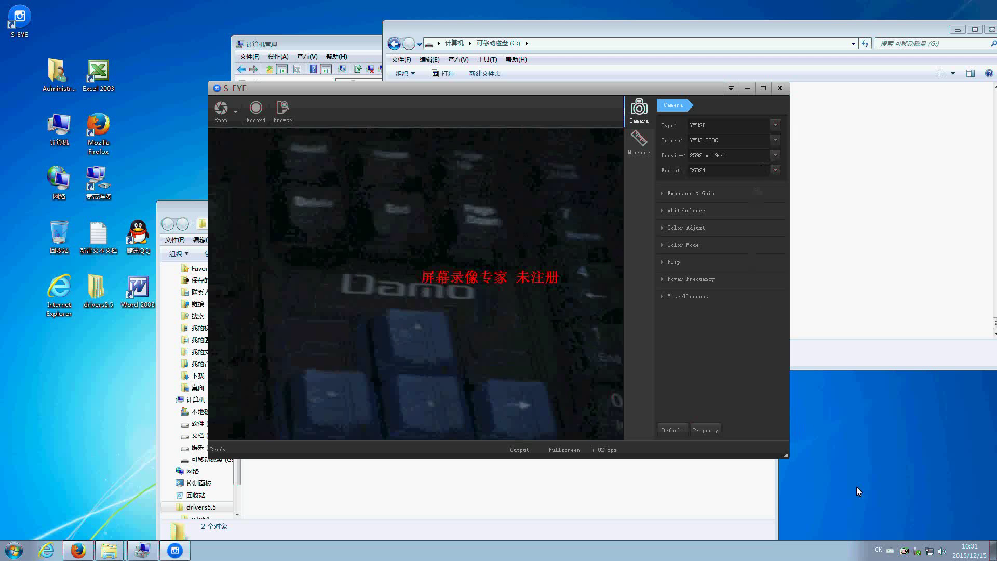
click(905, 553)
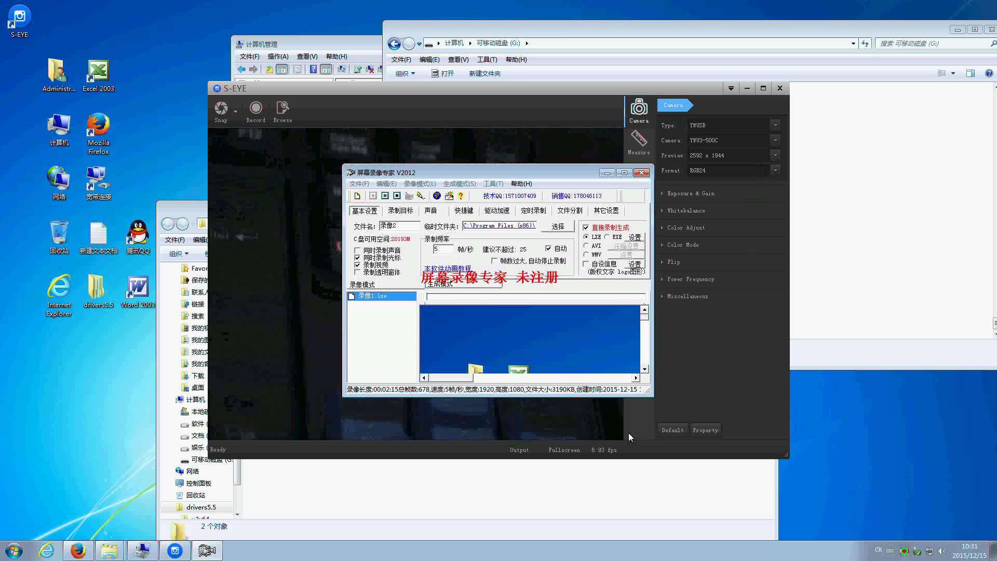